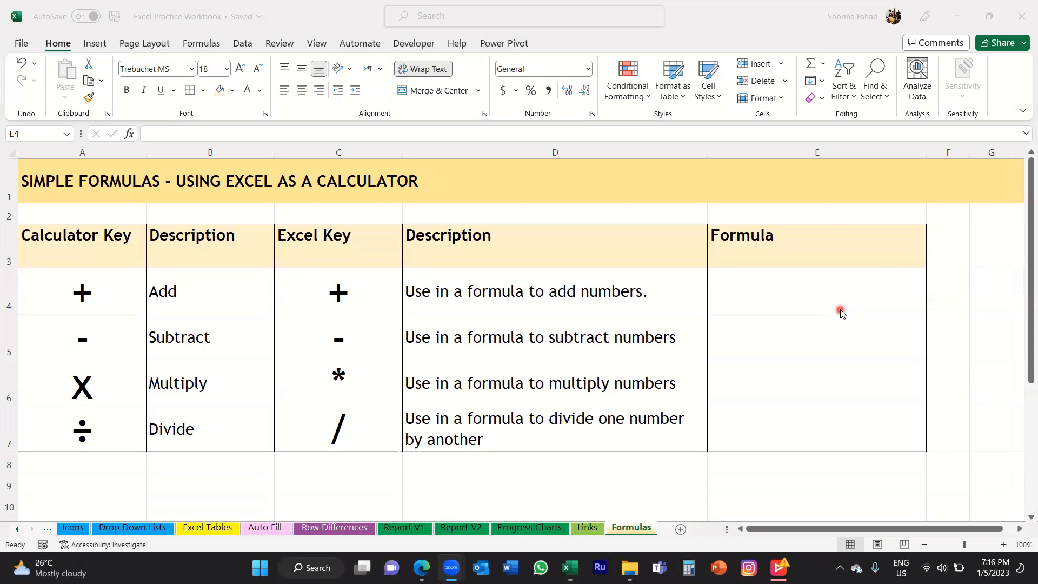
Review the calculator operators in A4:A7 and the Excel Key column from its heading to the addition operator
click(116, 260)
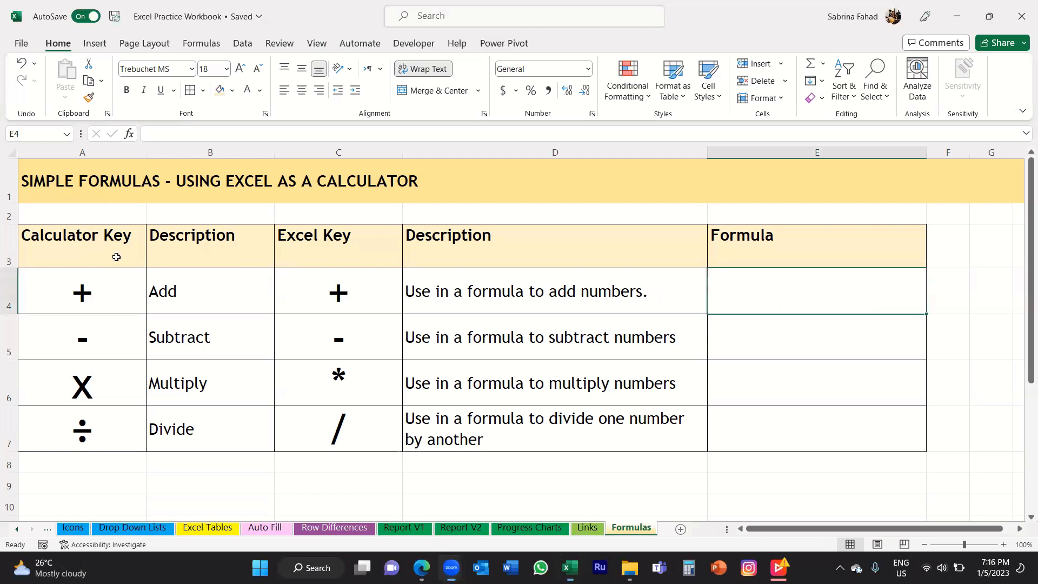
click(116, 260)
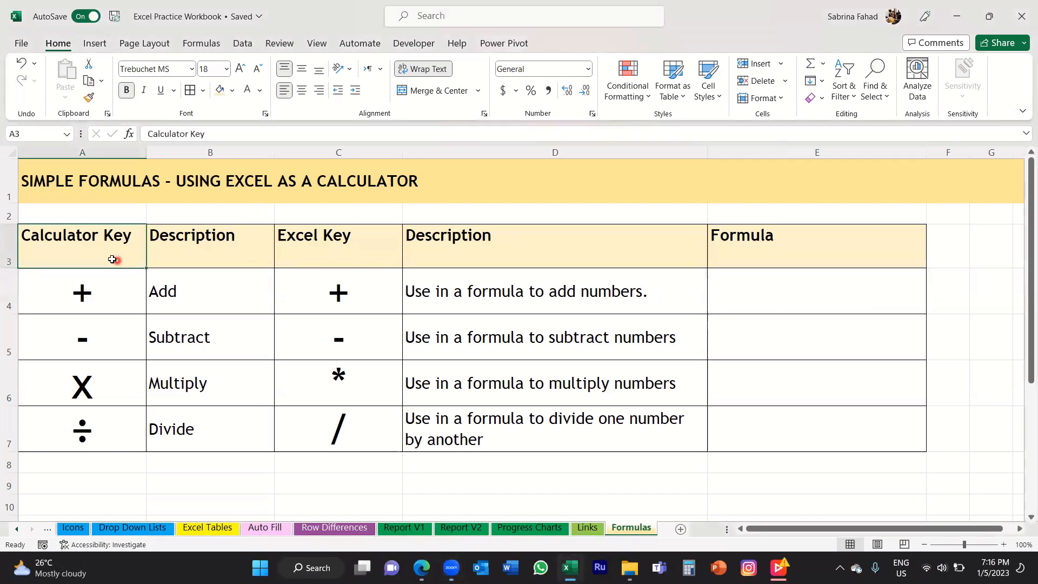
click(118, 299)
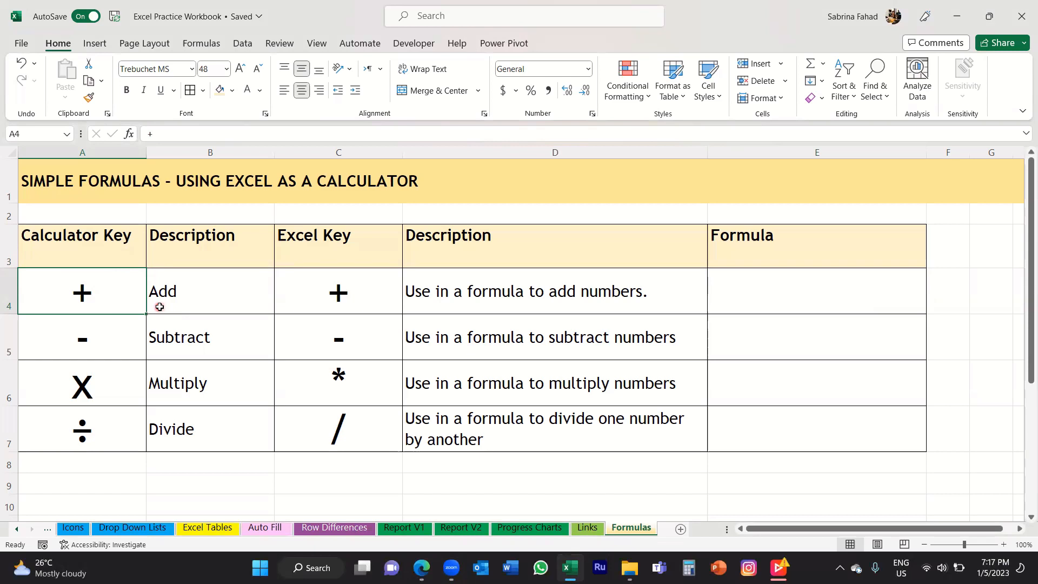
click(111, 344)
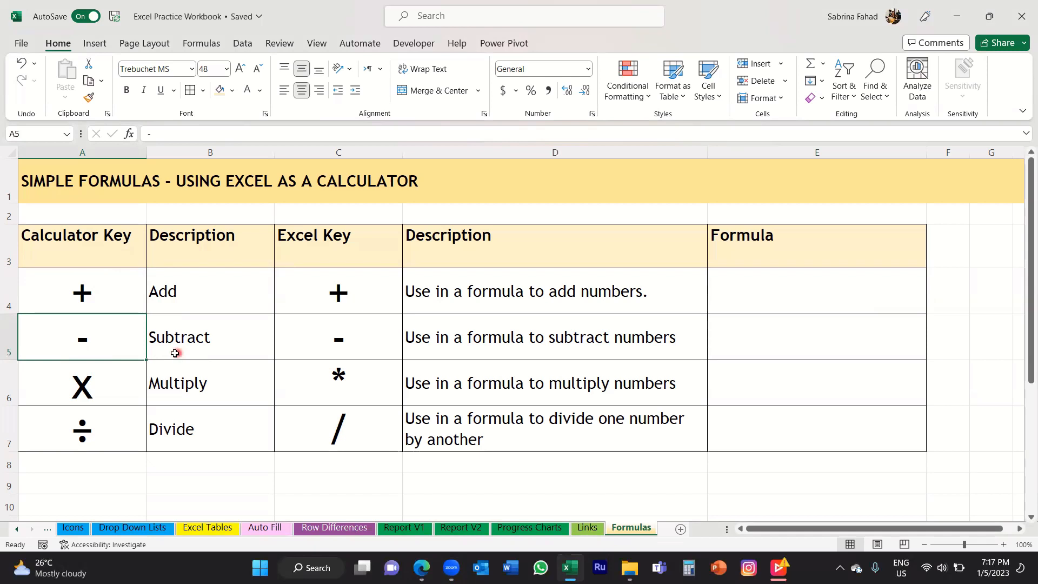
click(128, 398)
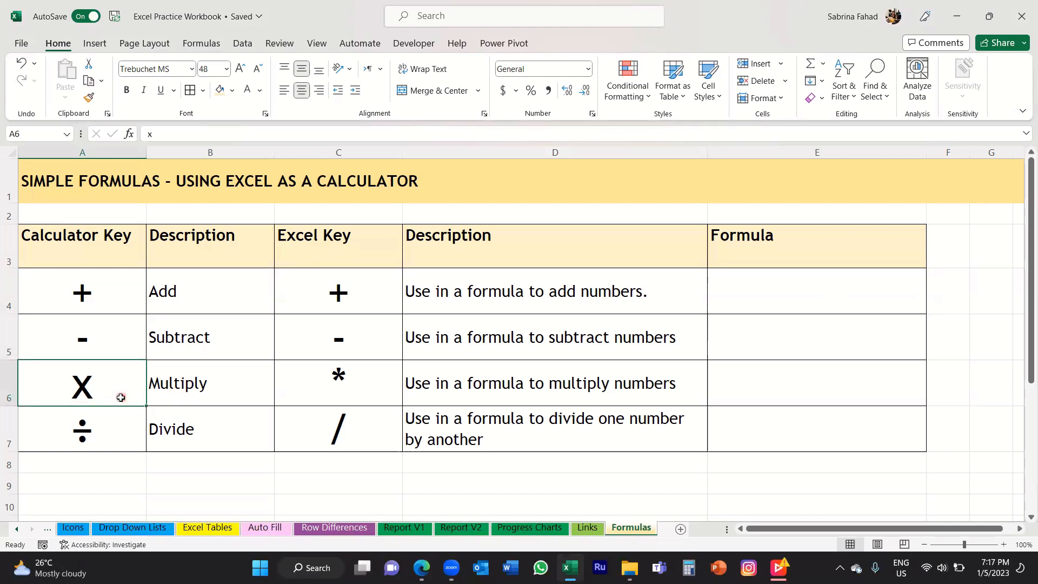
click(114, 443)
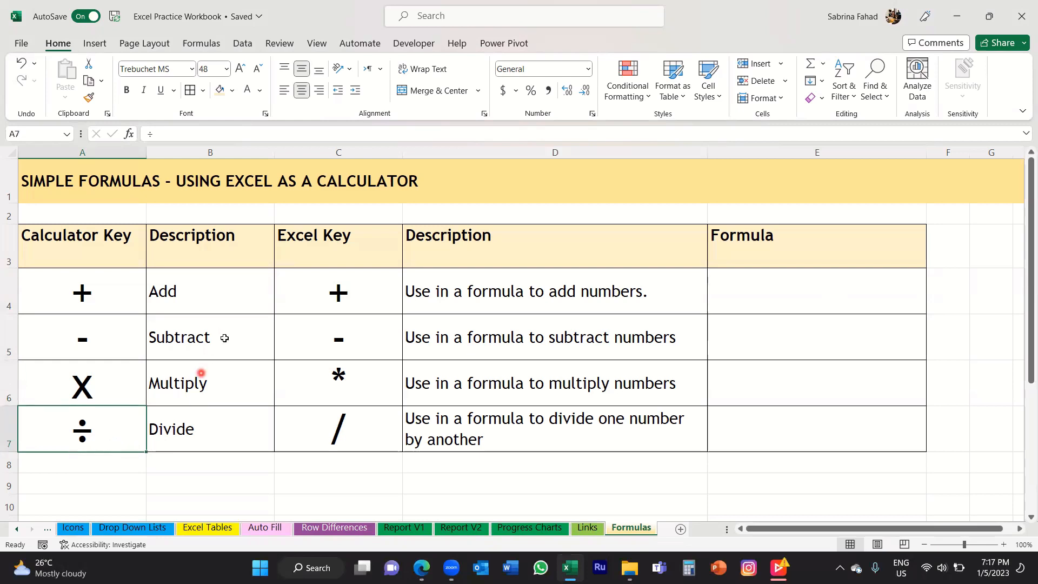
click(383, 148)
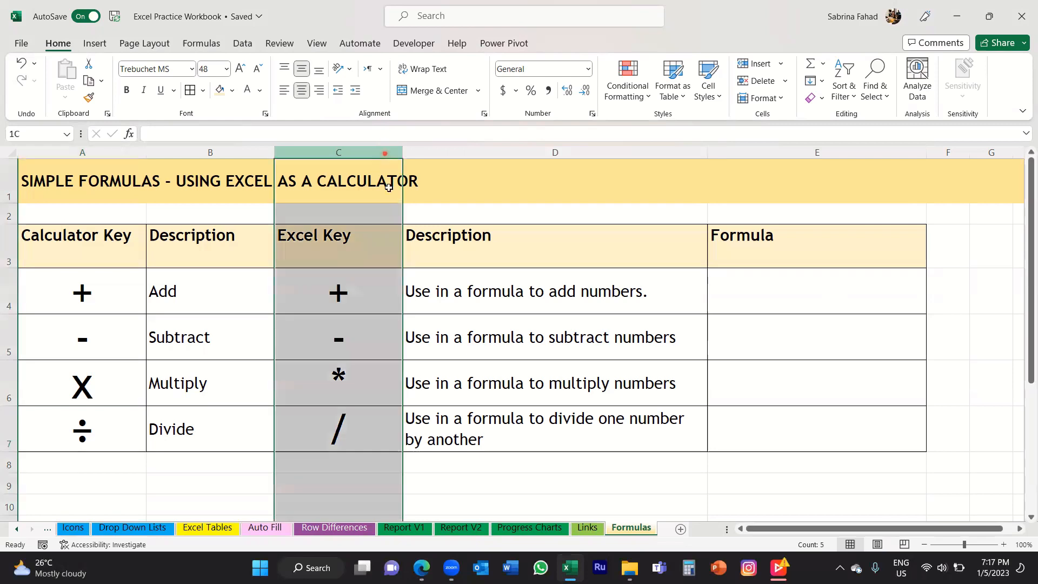
click(377, 298)
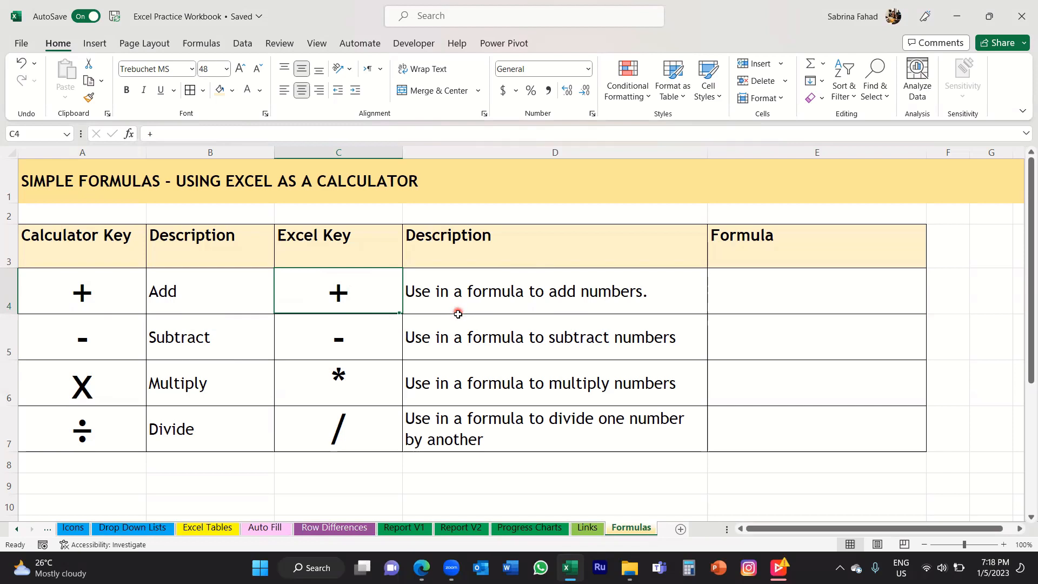
Enter the formula =6+2+5 in cell E4 of the Add row
click(909, 295)
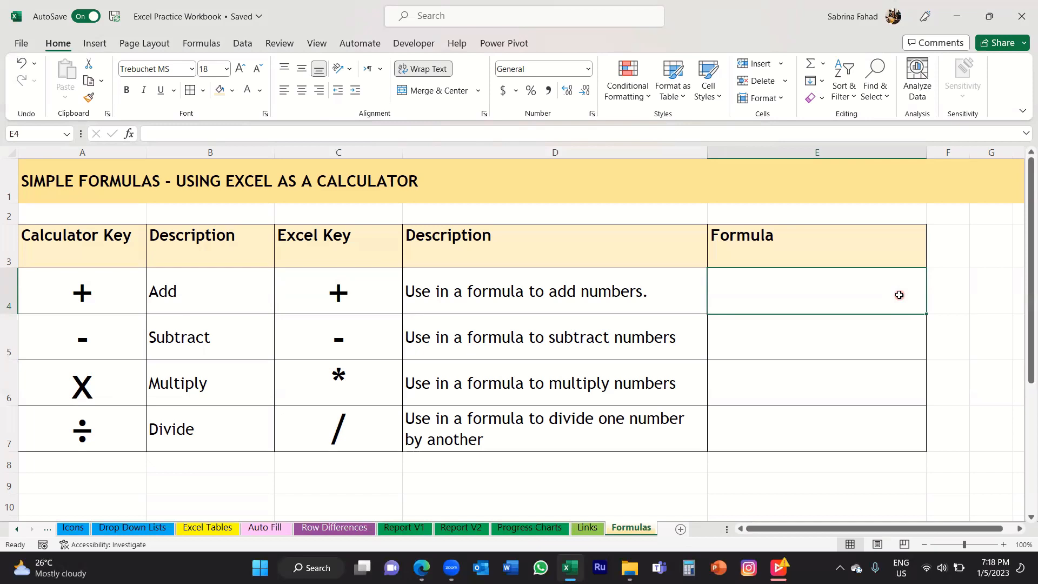
text(=)
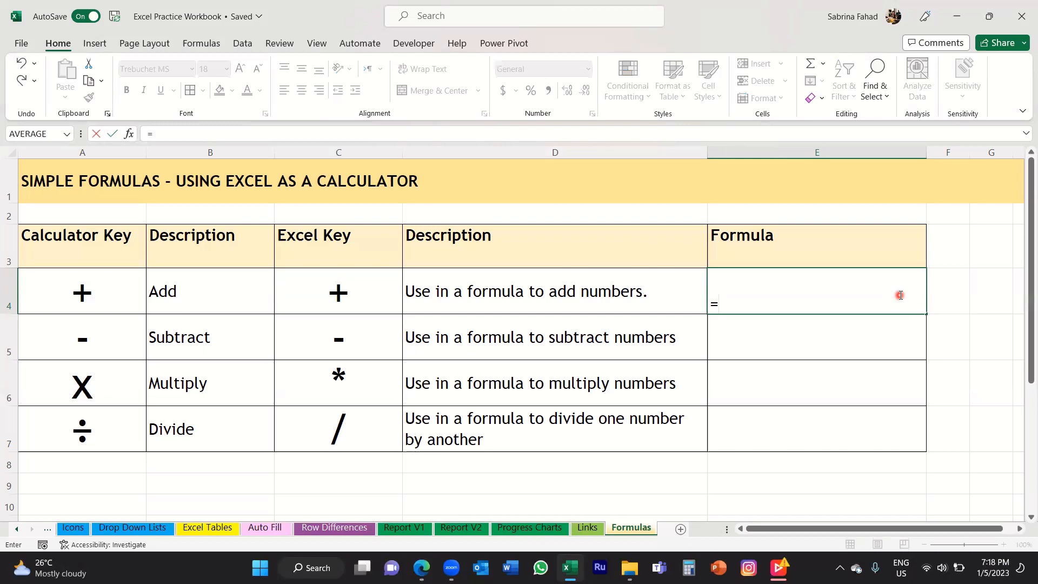
text(6)
text(2+)
text(5)
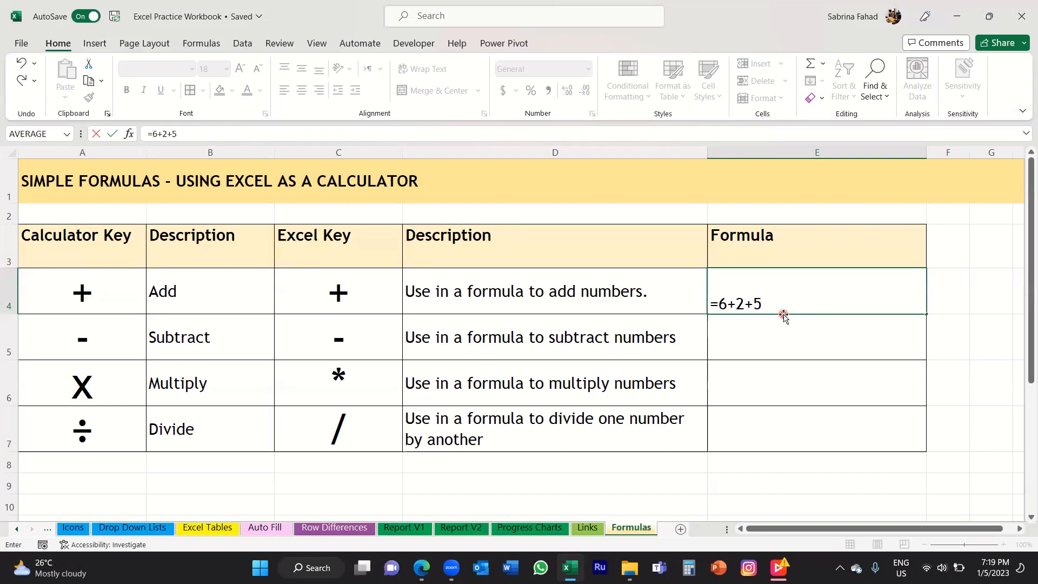
key(Return)
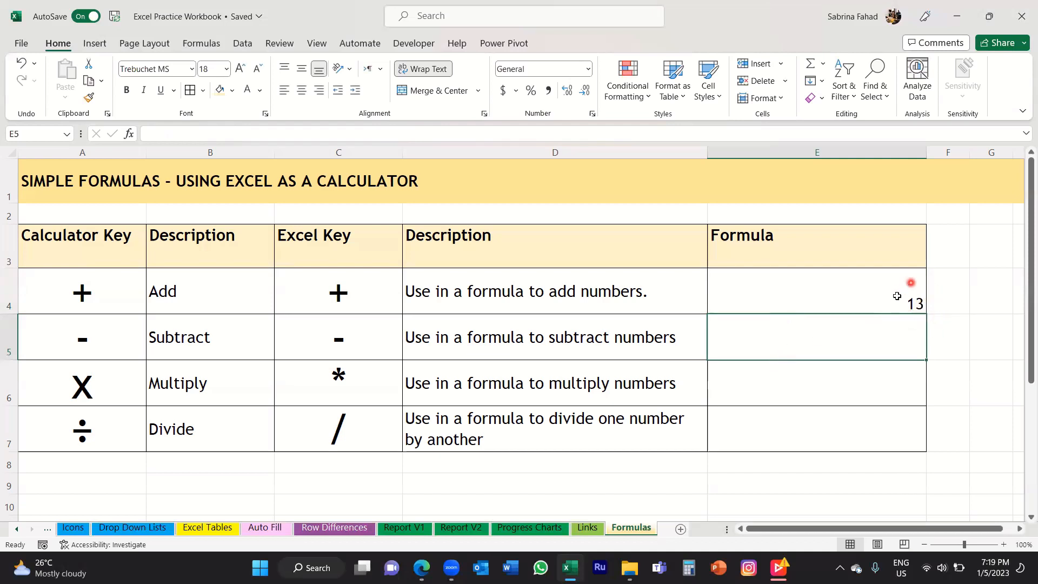
Center the Formula column cells E4 through E7 both vertically and horizontally
click(832, 294)
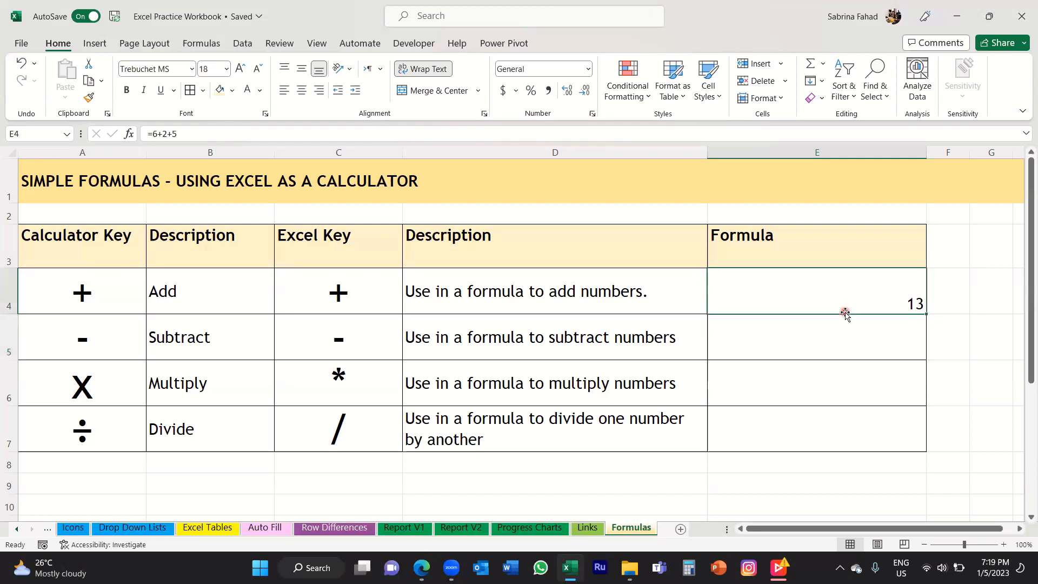
click(302, 76)
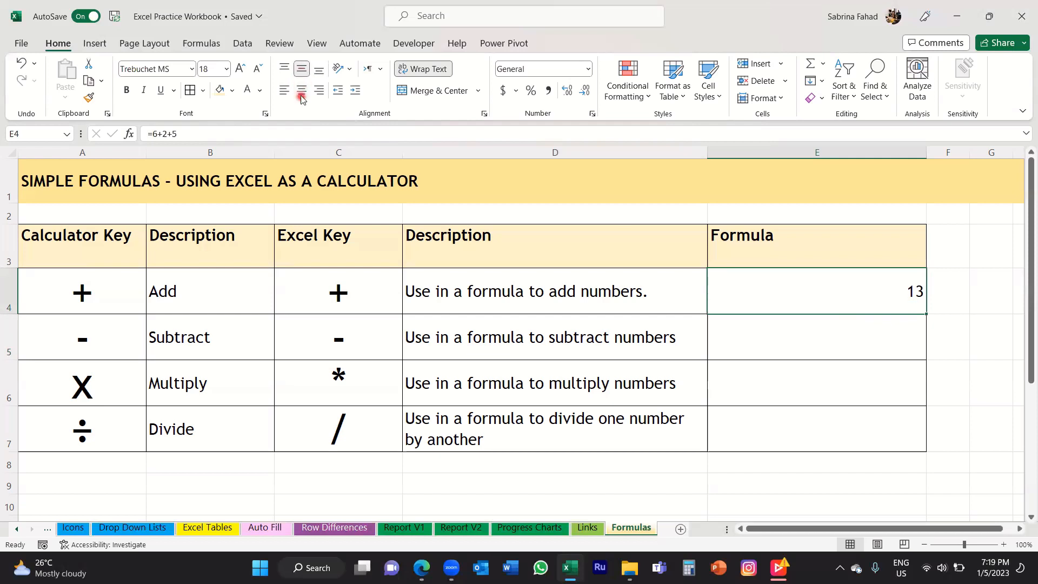
click(302, 91)
drag(834, 344, 845, 441)
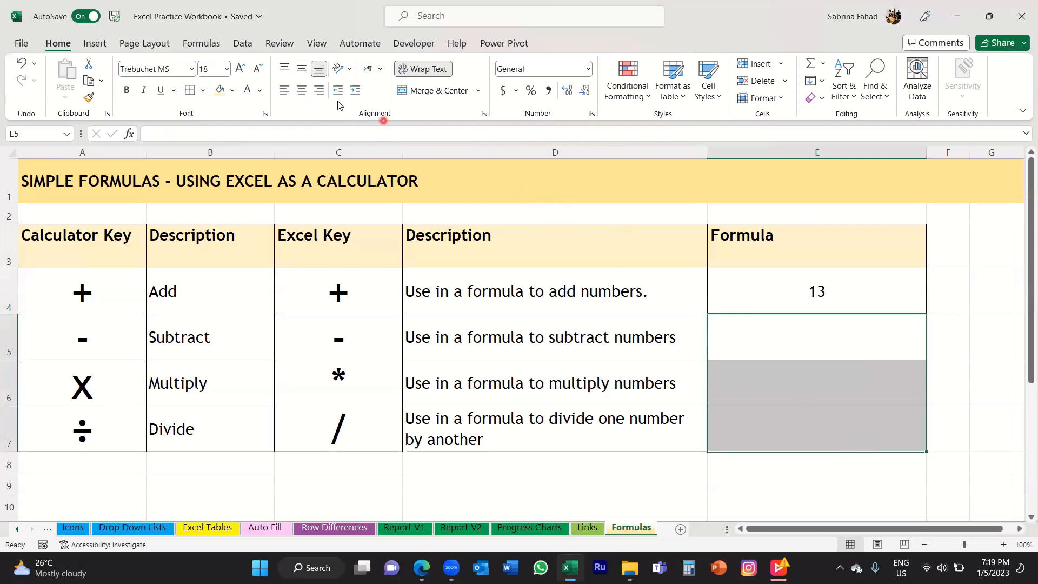
click(301, 69)
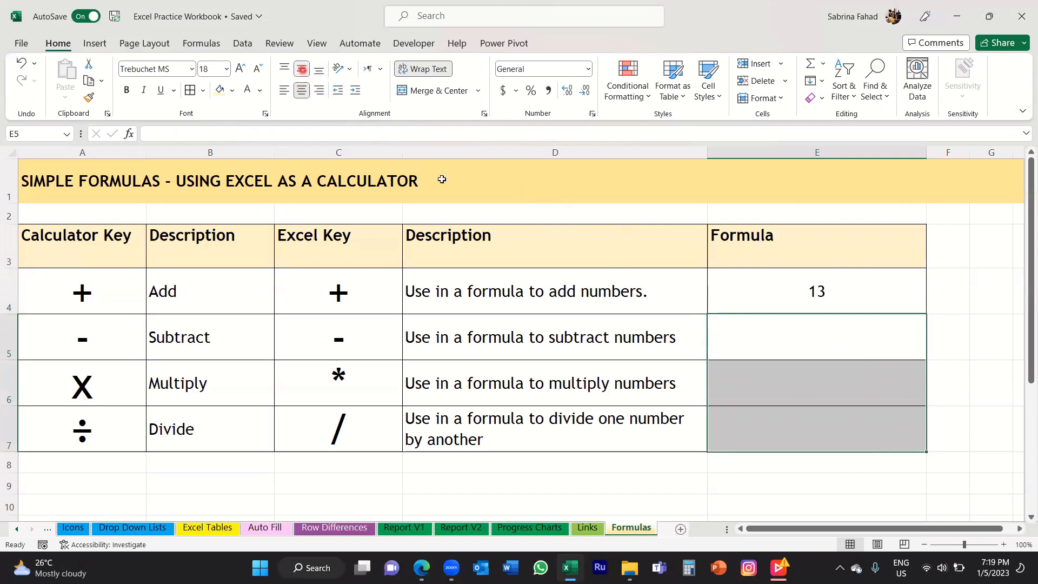
Enter the formula =50-10 in cell E5 of the Subtract row
click(867, 356)
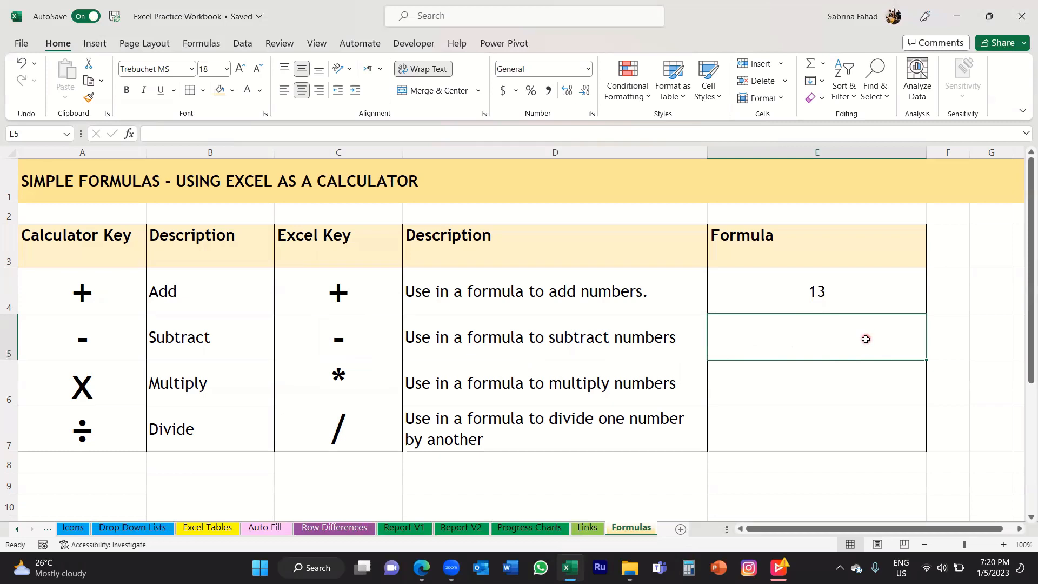
text(=)
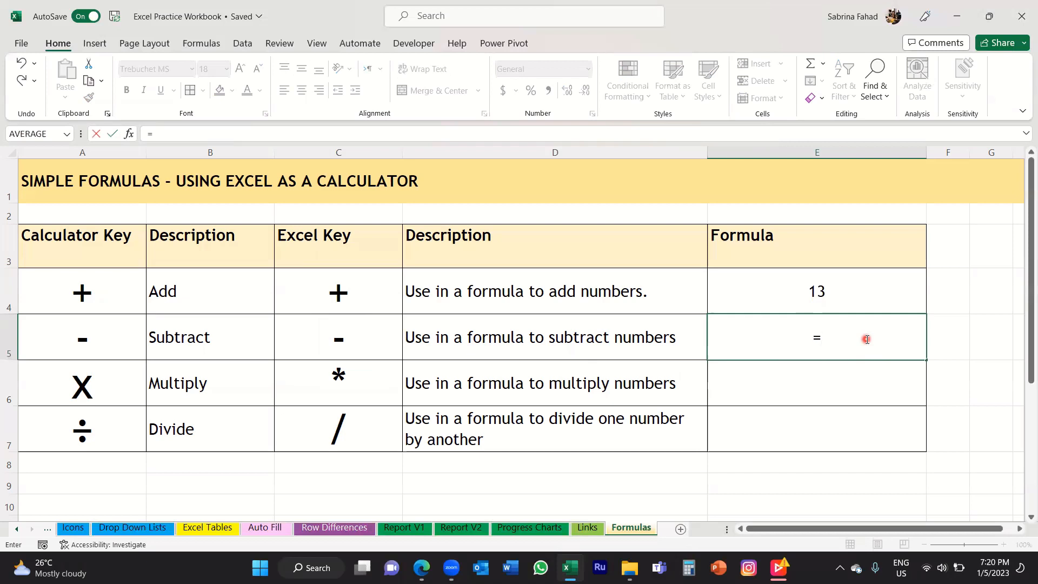
text(50)
text(-)
text(10)
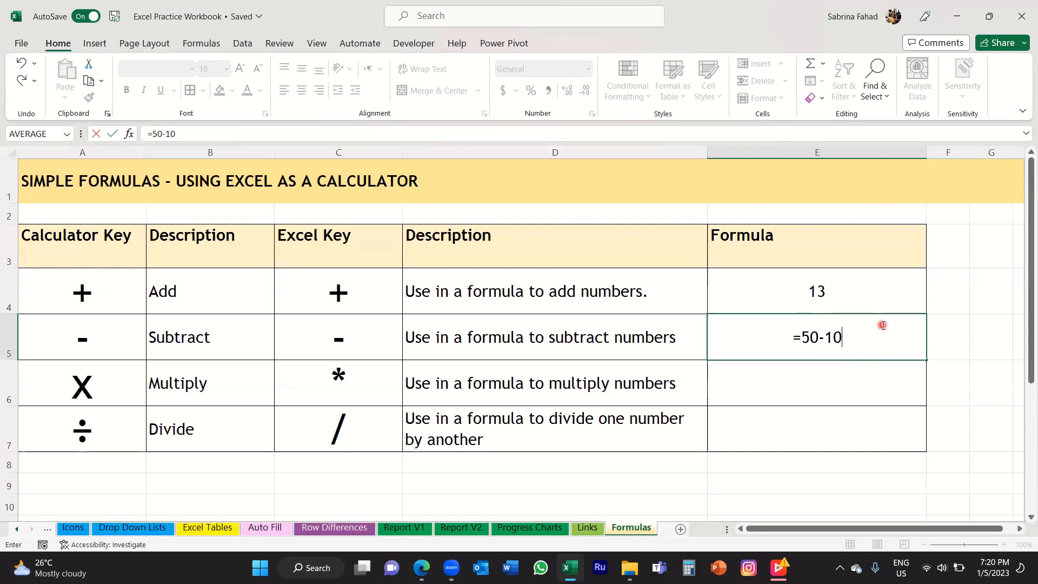
key(Return)
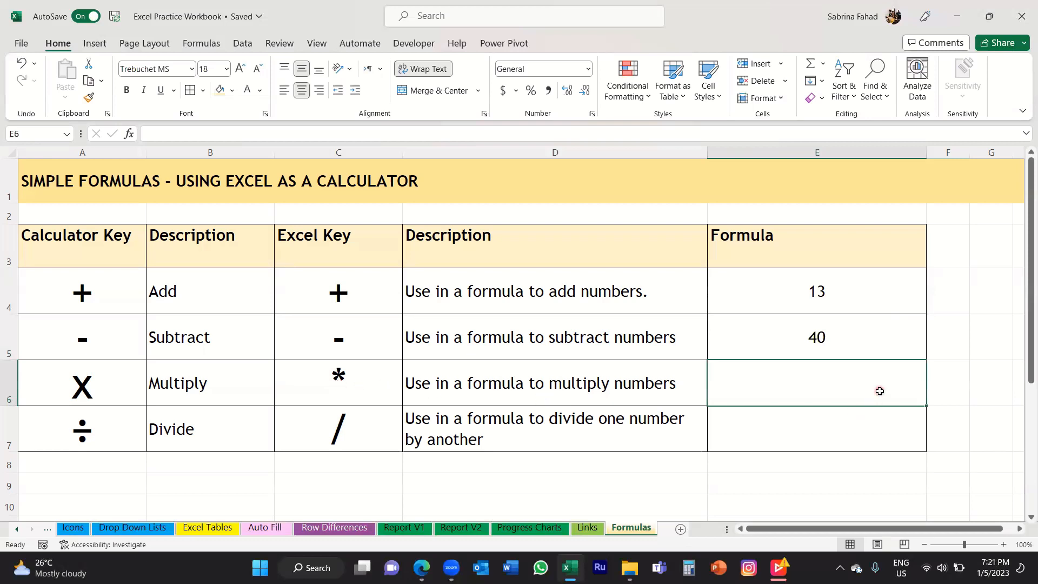
Enter the formula =9*5 in cell E6 of the Multiply row
text(=)
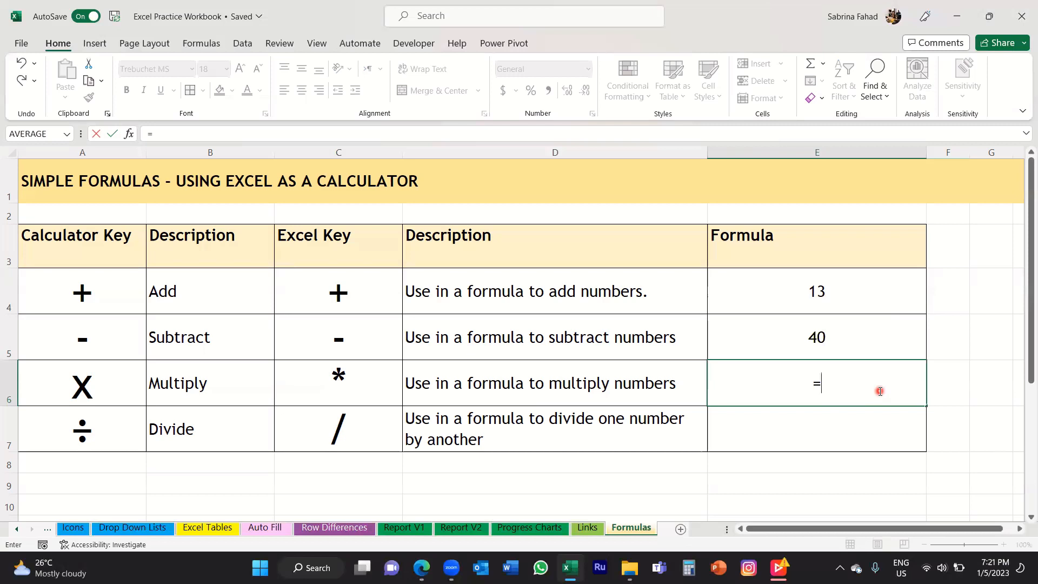
text(9)
text(*)
text(5)
key(Return)
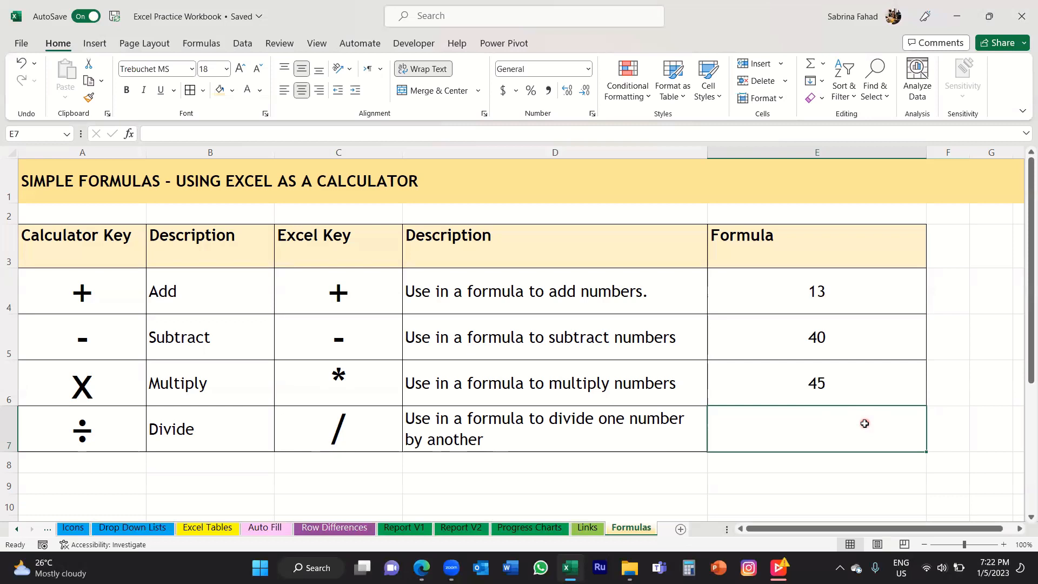
Enter the formula =45/5 in cell E7 of the Divide row
text(=)
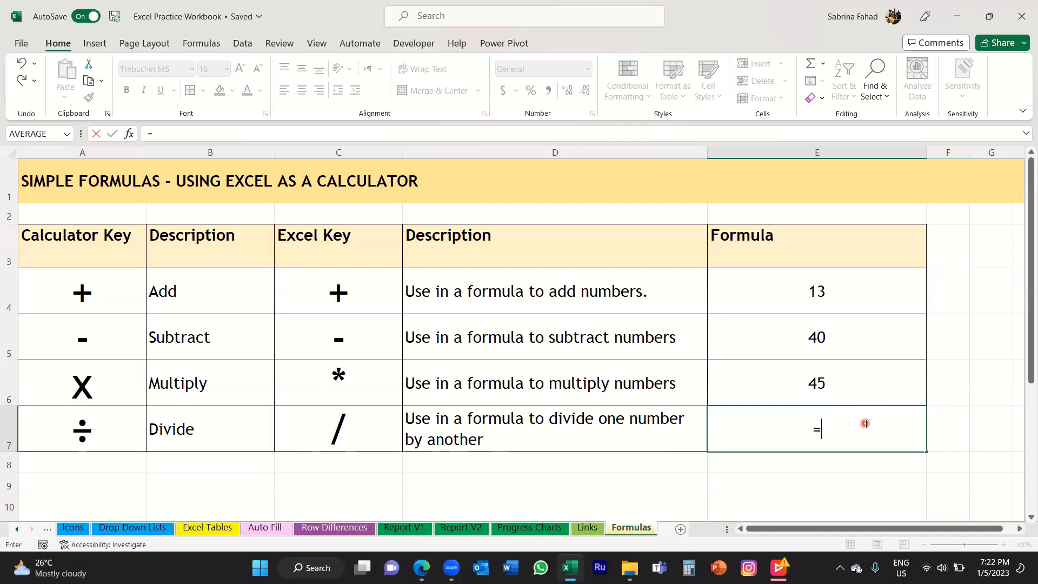
text(45)
text(/5)
key(Return)
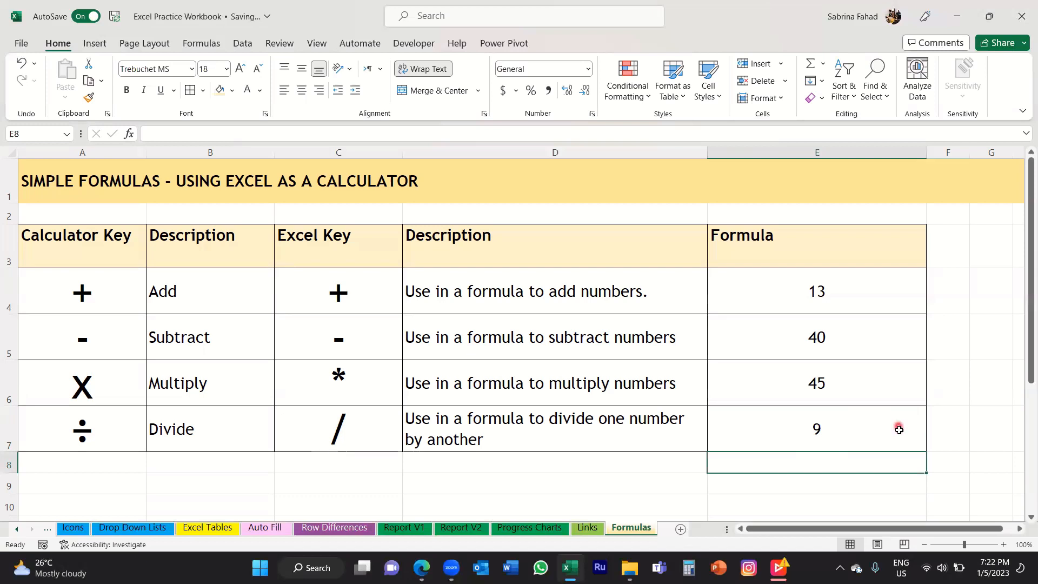
click(133, 283)
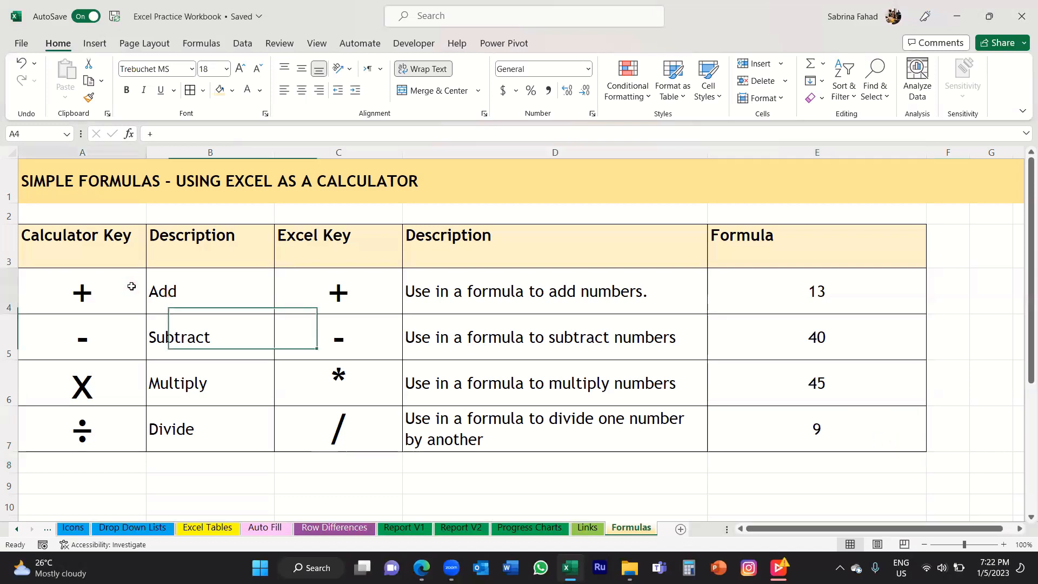